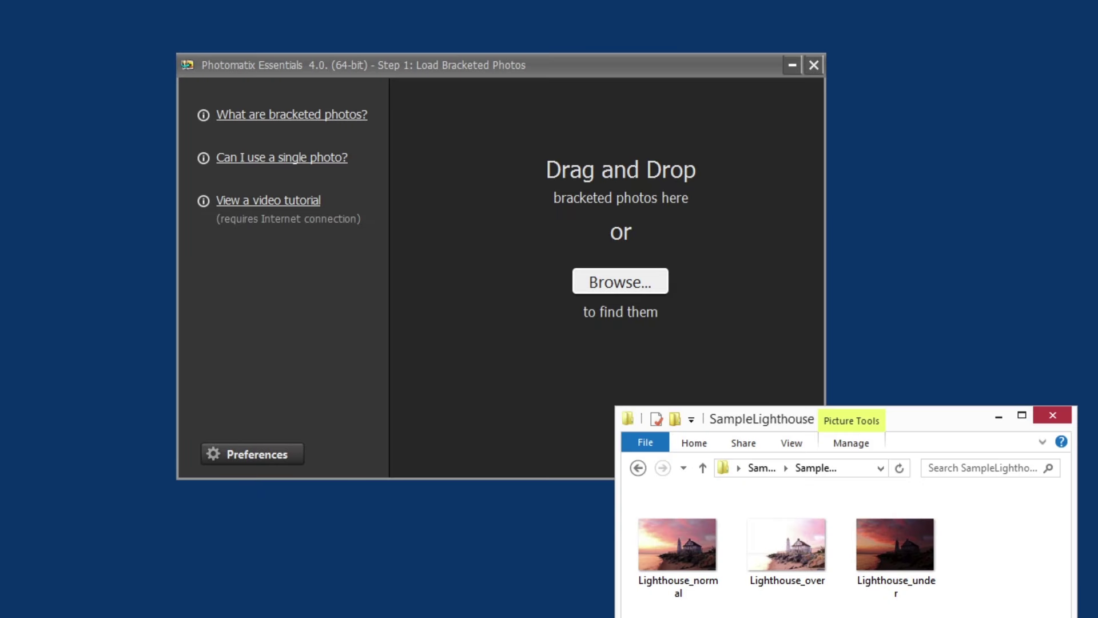
- Drag the three lighthouse brackets into Photomatix, toggle each checkbox, and leave all three checked
left_click_drag(950, 612, 661, 546)
left_click_drag(558, 351, 514, 266)
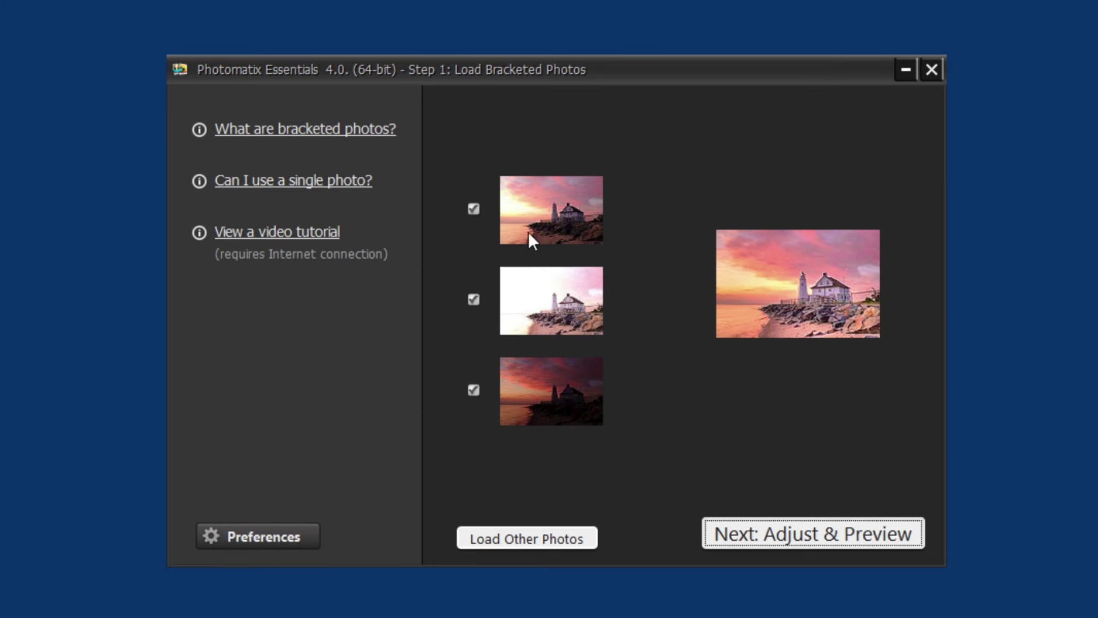
left_click(474, 209)
left_click(474, 209)
left_click(473, 301)
left_click(473, 301)
left_click(473, 391)
left_click(472, 390)
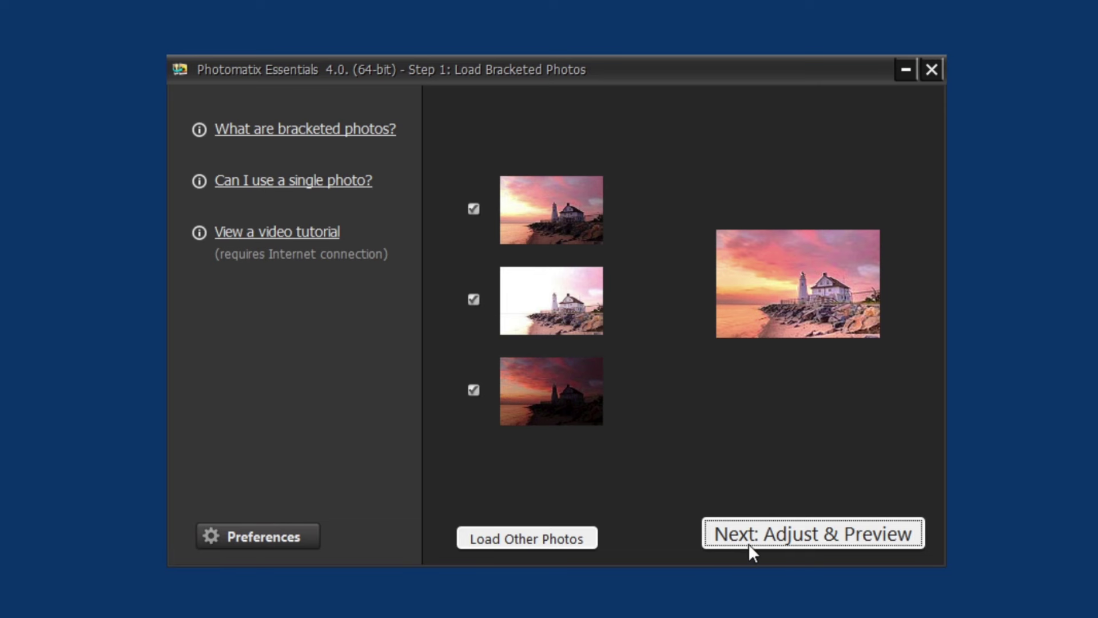
- Merge the brackets with Align bracketed photos and Crop aligned images on and Remove ghosts off
left_click(878, 533)
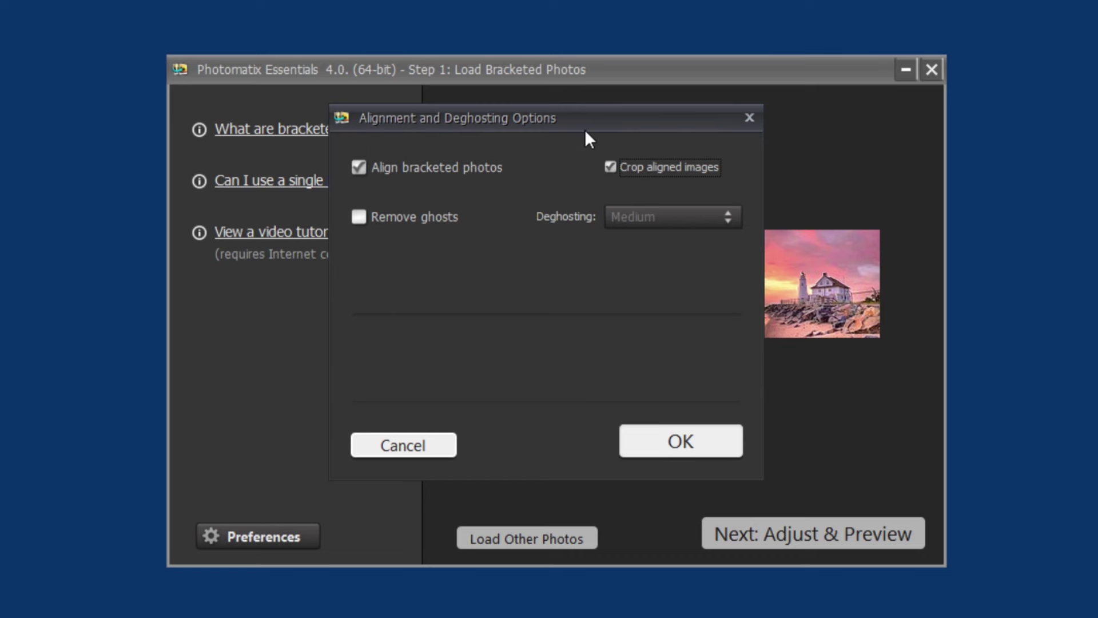
mouse_move(378, 175)
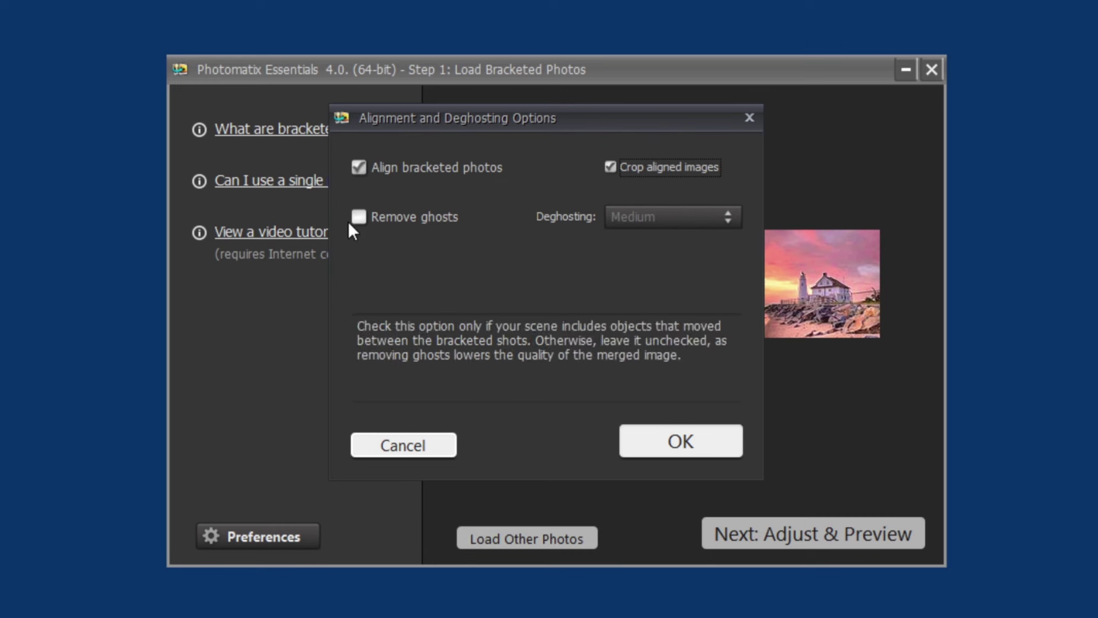
mouse_move(352, 224)
left_click(664, 444)
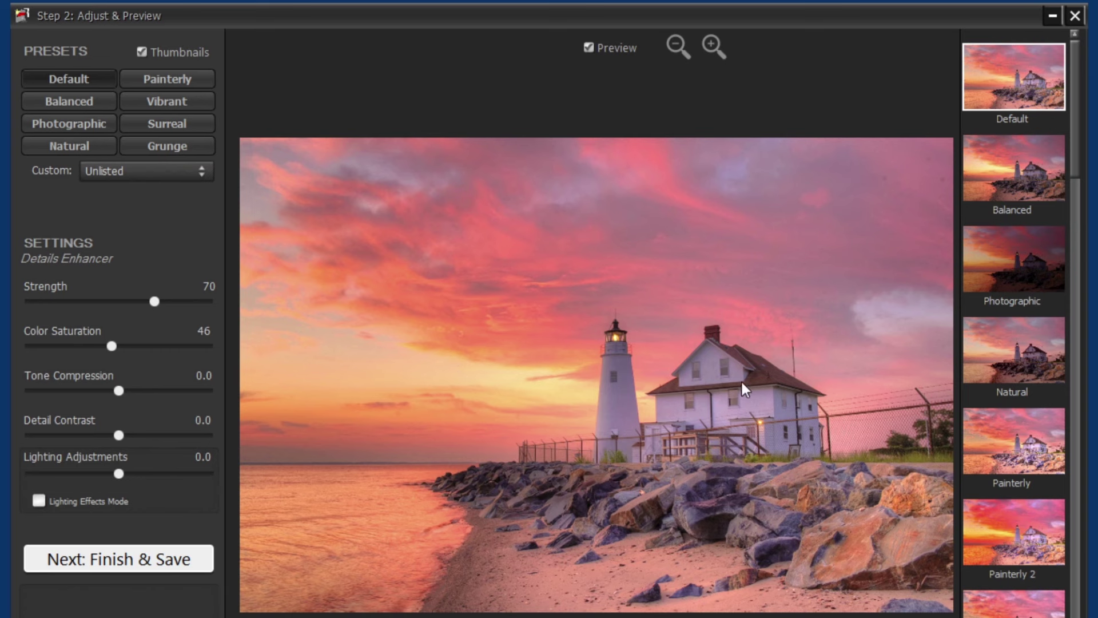
- Zoom the preview out twice and back in twice to fill the centre area
left_click(673, 46)
left_click(672, 46)
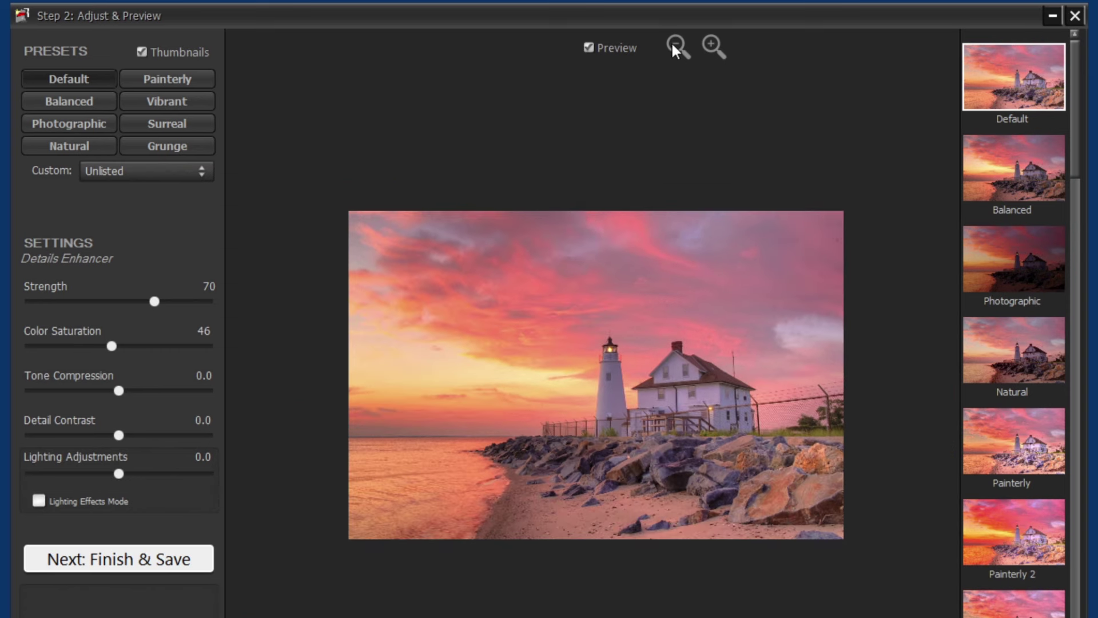
left_click(712, 46)
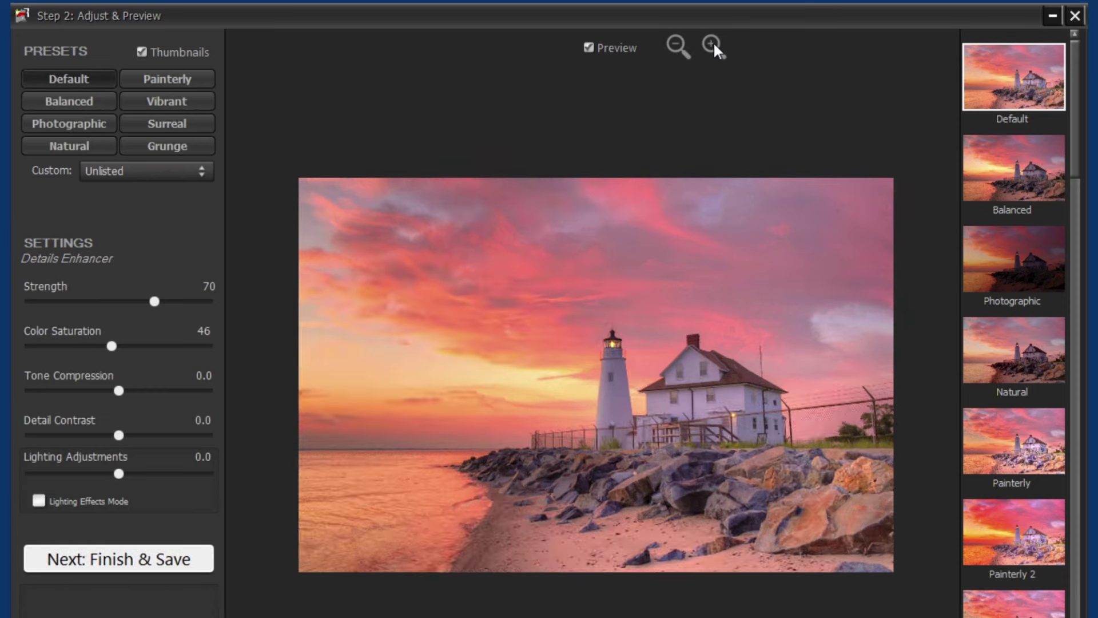
left_click(712, 46)
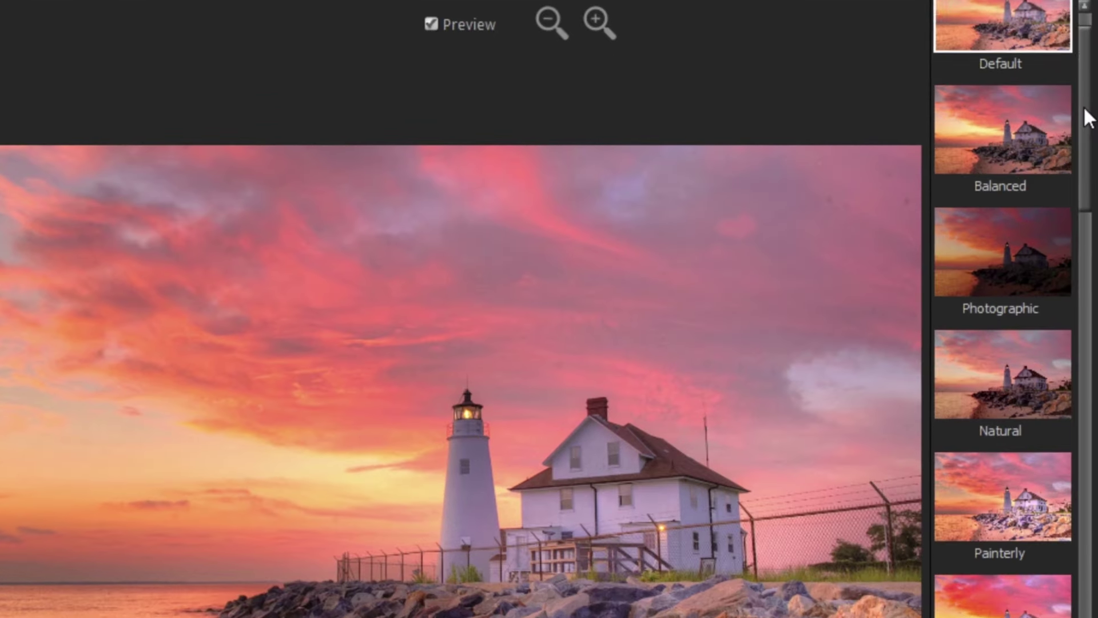
- Try the Balanced, Photographic, Natural and Painterly presets, ending on Painterly 2
left_click_drag(1077, 115, 1083, 308)
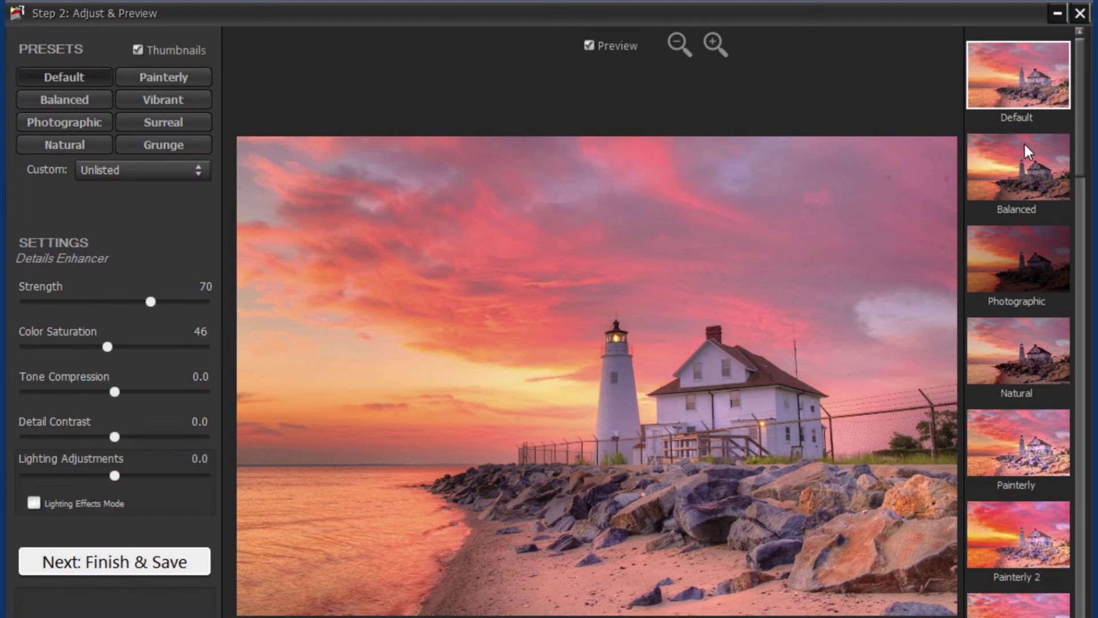
left_click(1024, 160)
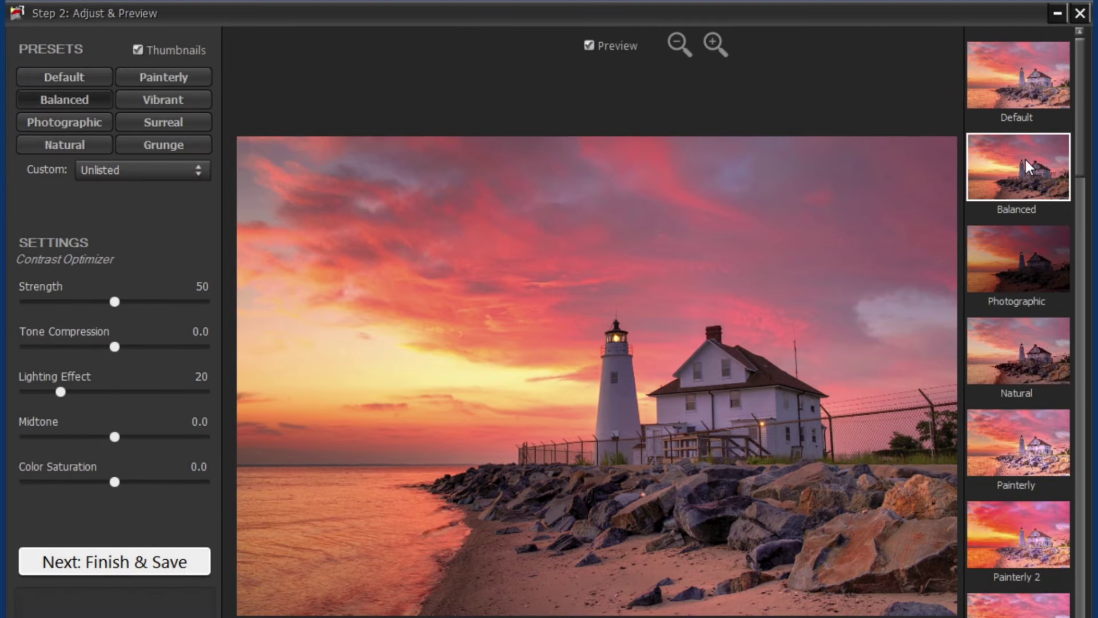
left_click(1020, 261)
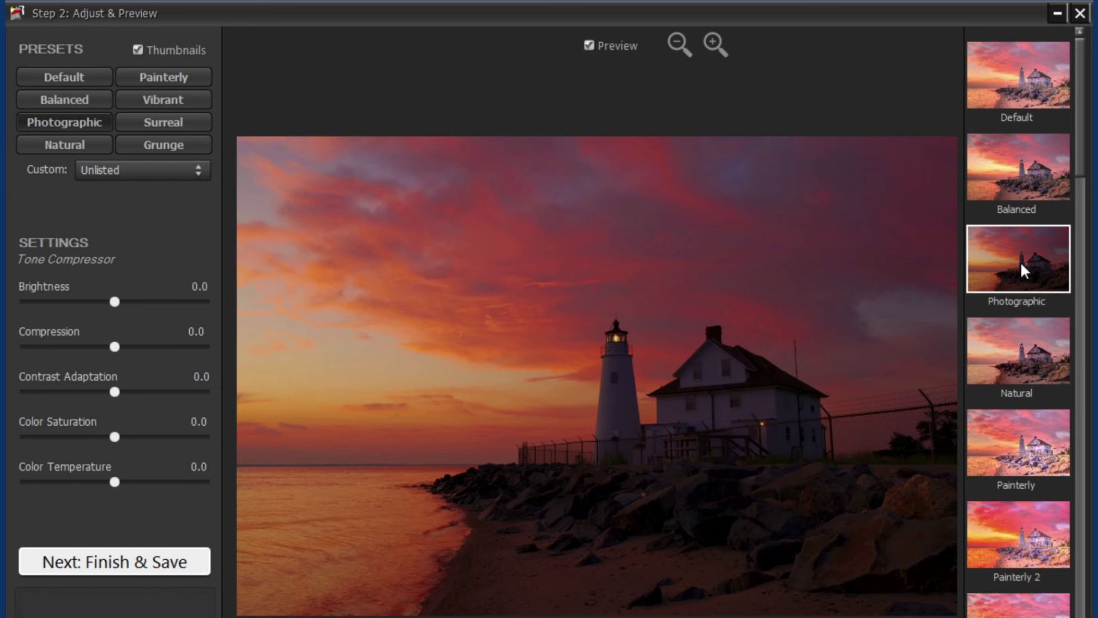
left_click(1015, 368)
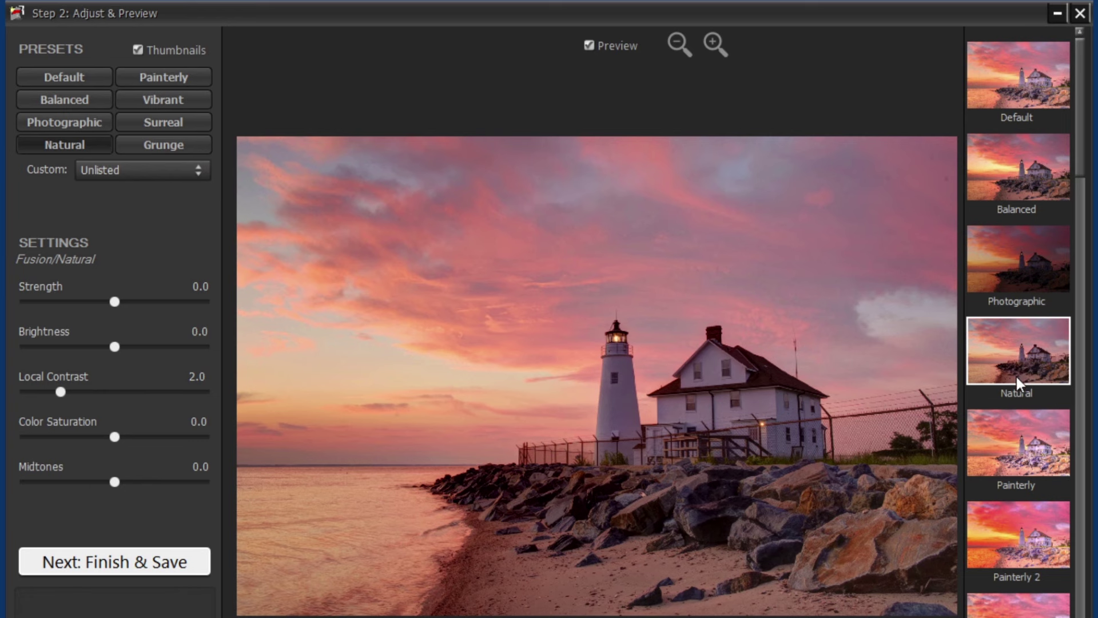
left_click(1017, 443)
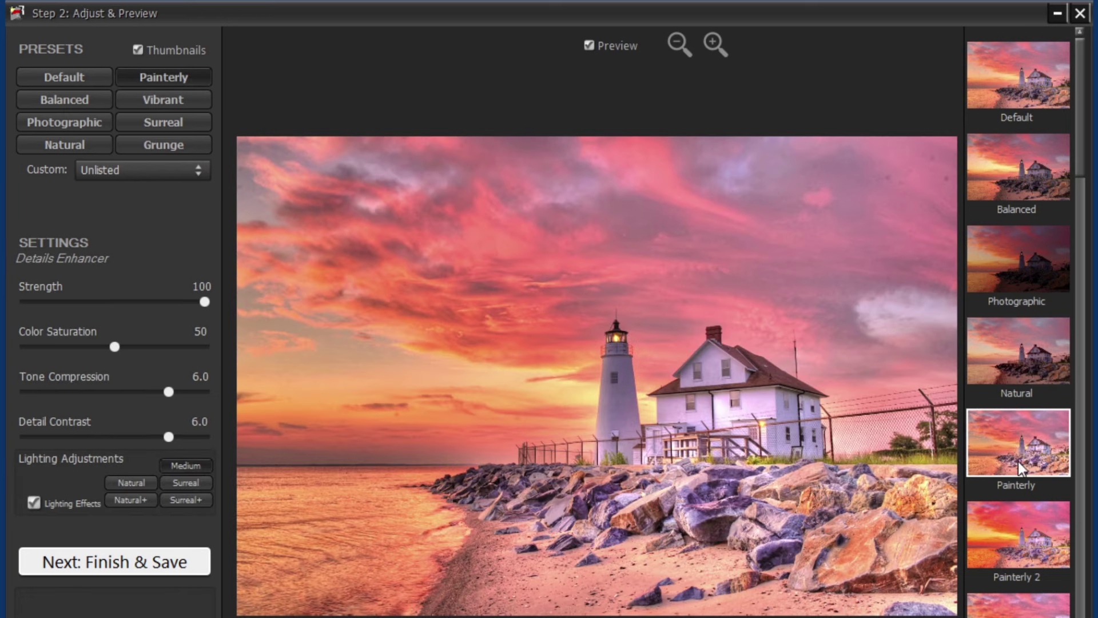
left_click(1022, 537)
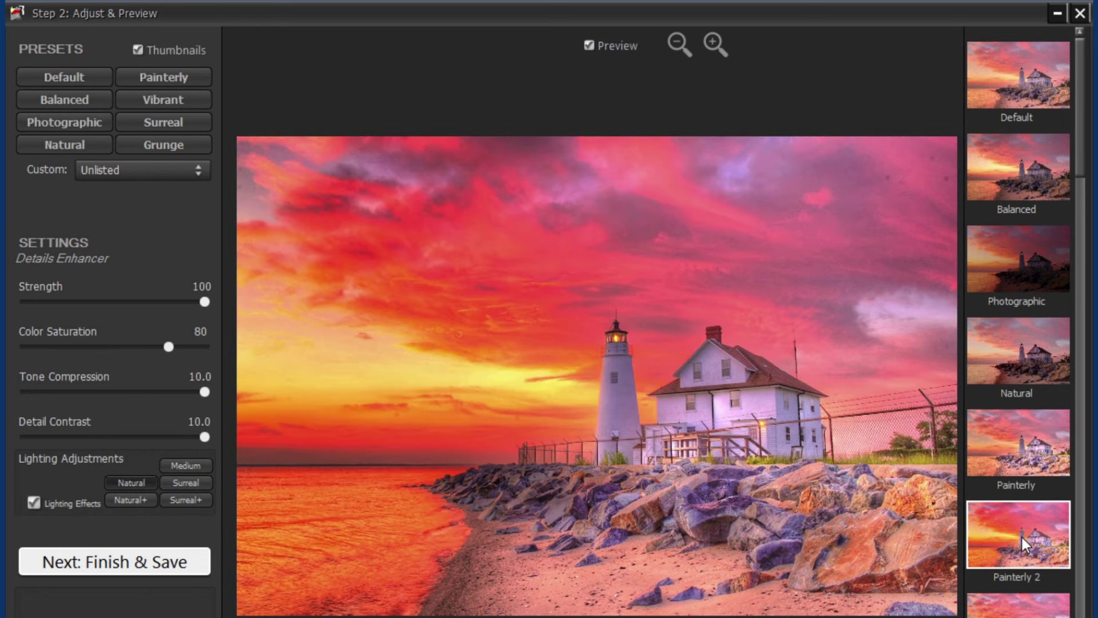
- Preview the Painterly 5, Vibrant, Enhanced and Surreal presets further down the list
scroll(1021, 534, "down", 5)
left_click(1027, 70)
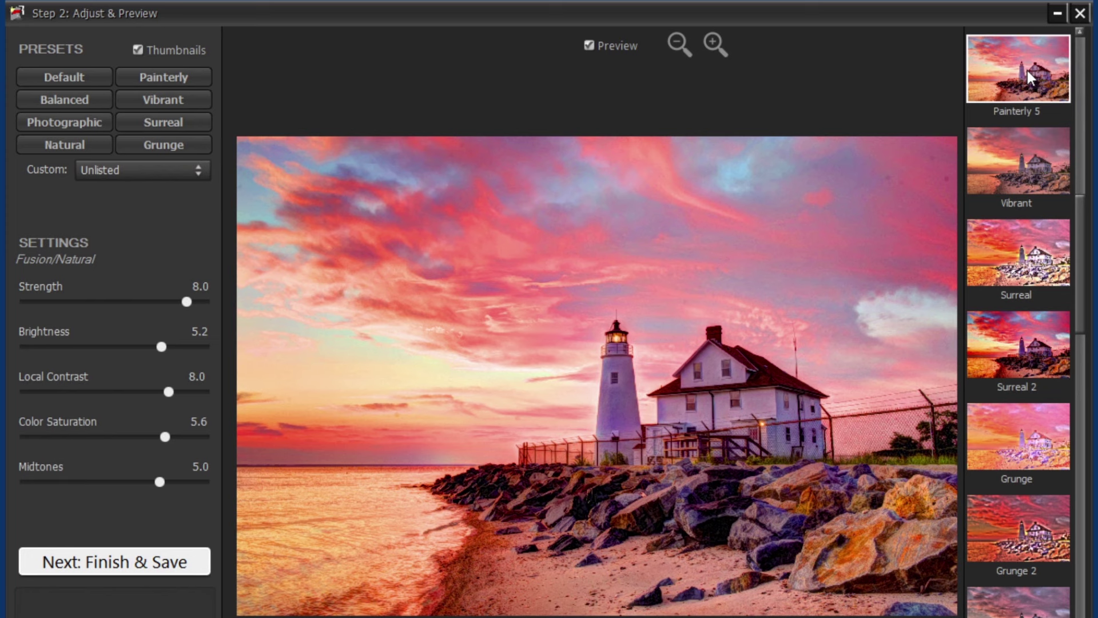
left_click(1028, 154)
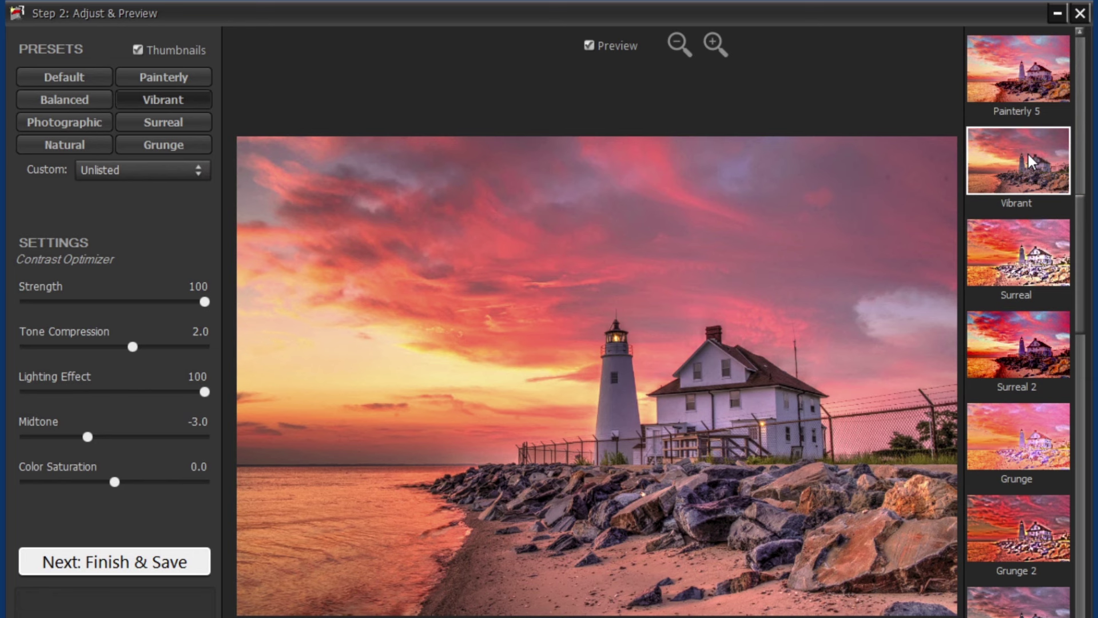
scroll(1027, 152, "down", 5)
left_click(1030, 84)
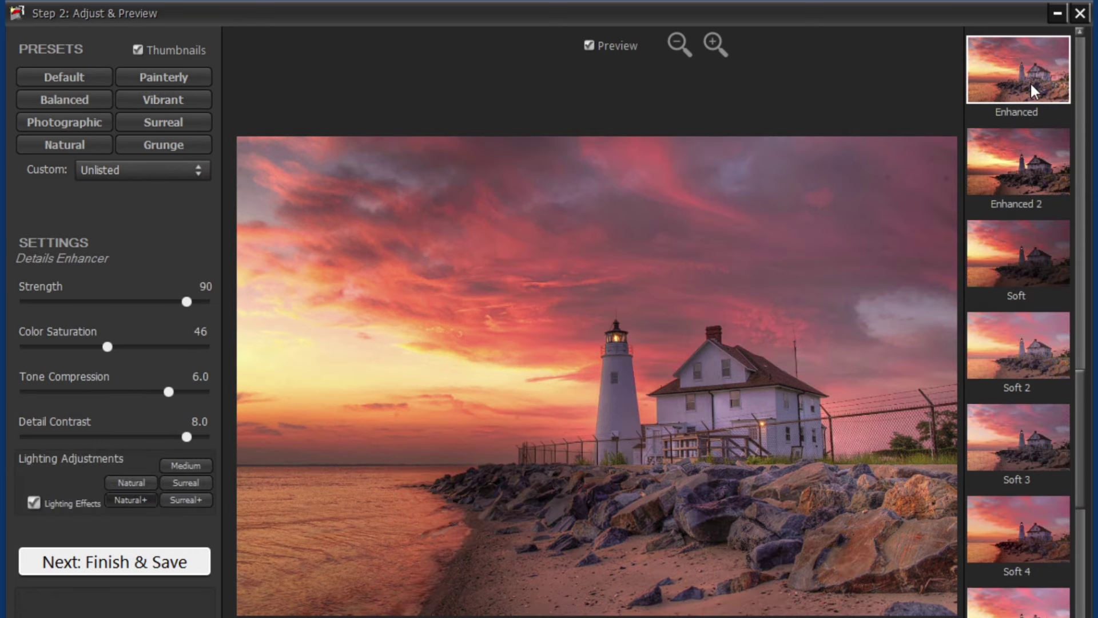
scroll(1030, 84, "down", 5)
left_click(1030, 81)
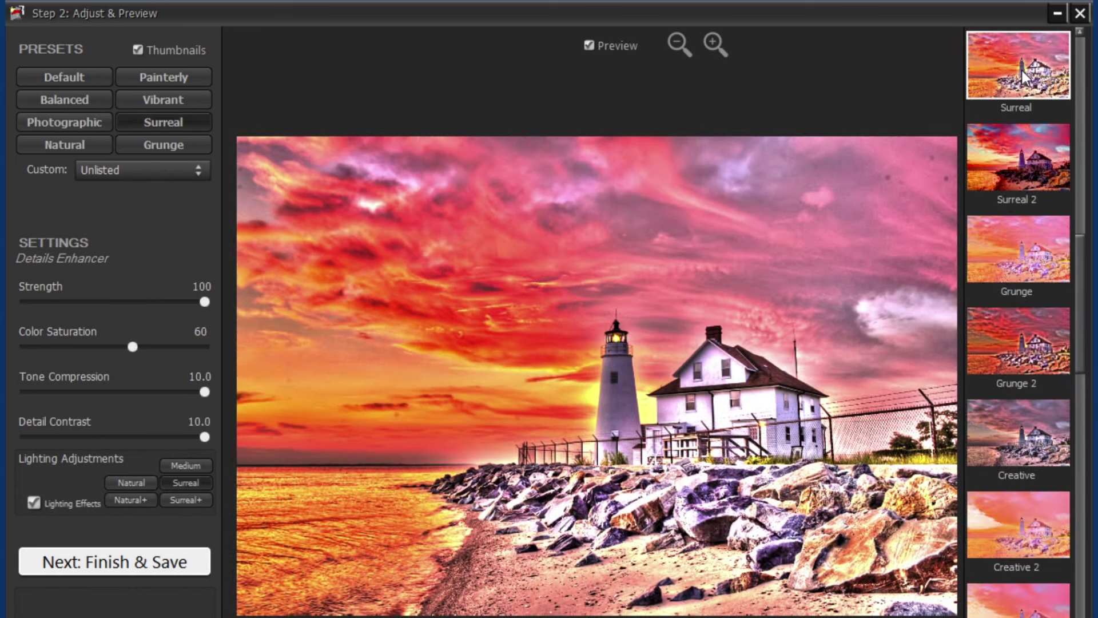
- Try Surreal 2, Grunge, Creative, Soft and Soft 3, then settle on Monochrome
left_click(1020, 152)
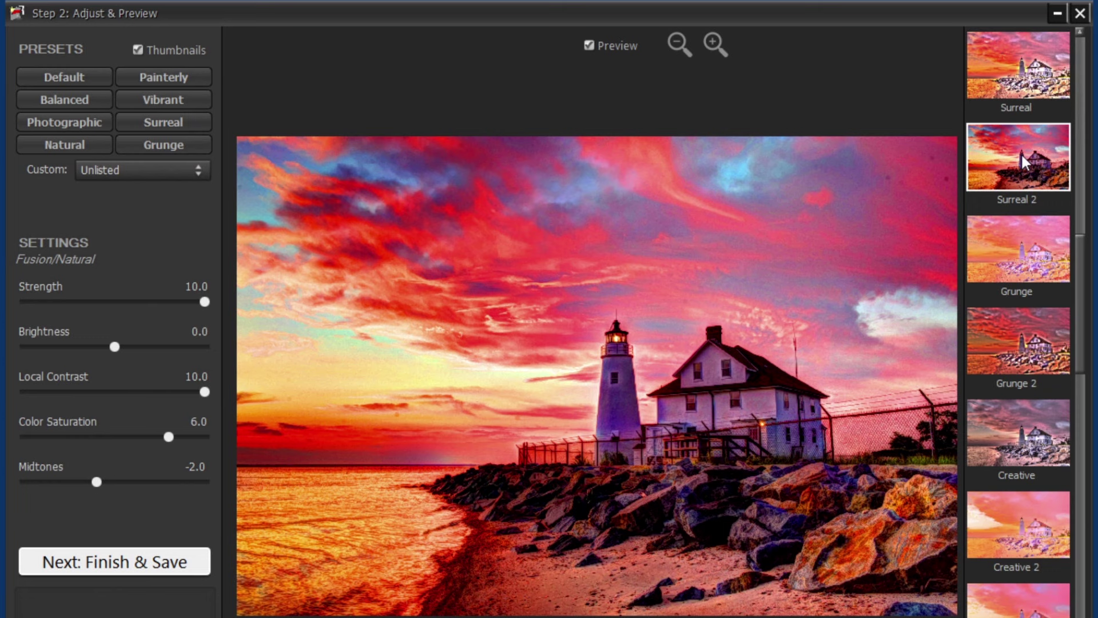
left_click(1027, 260)
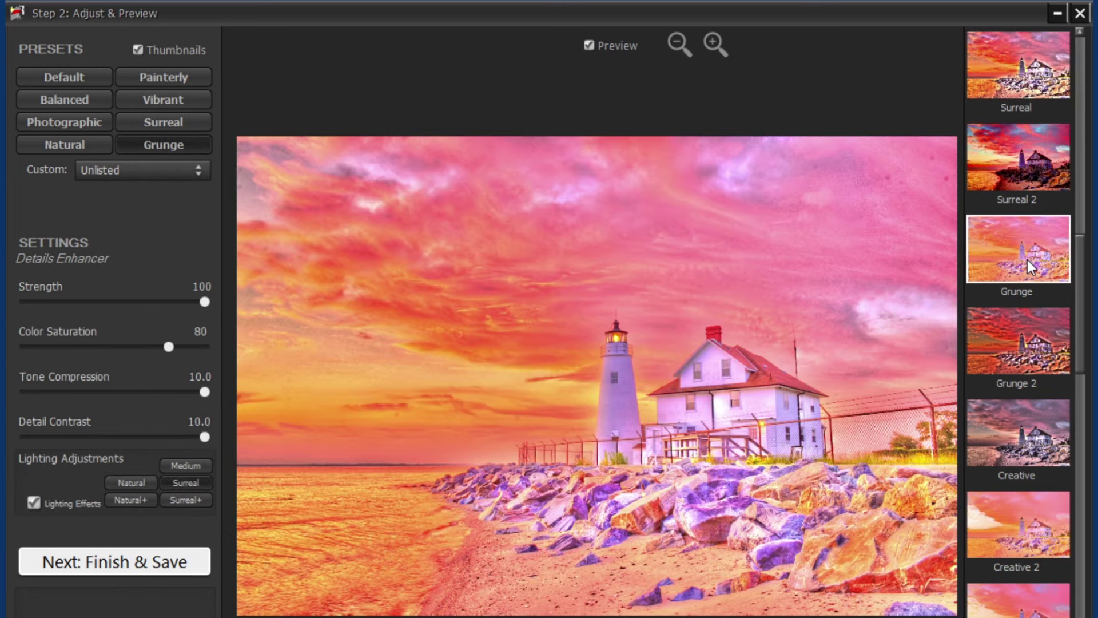
left_click(1021, 429)
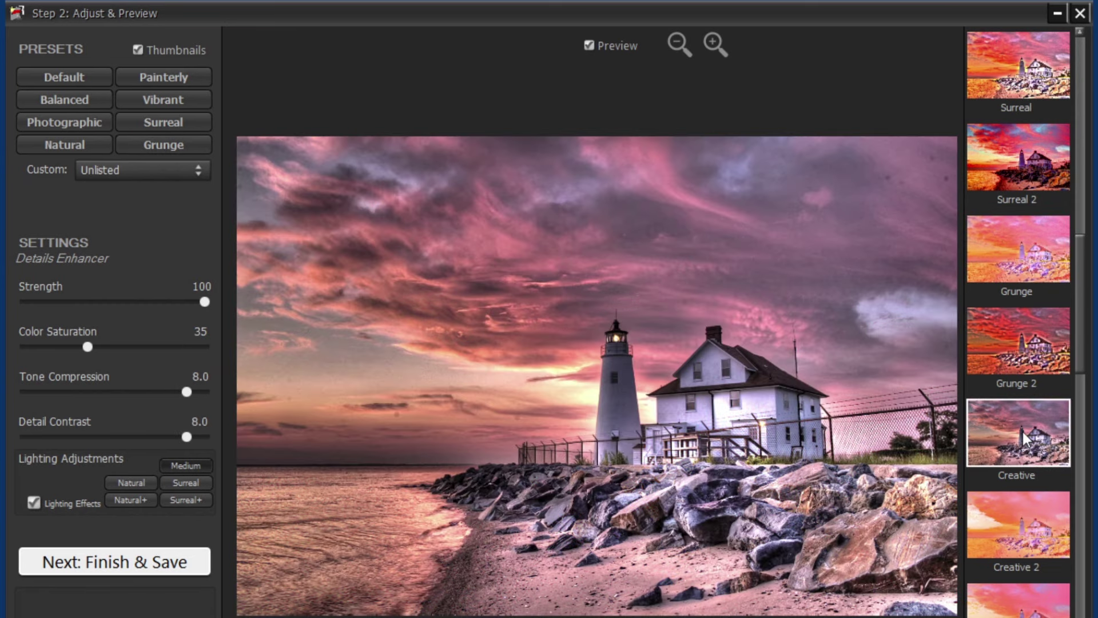
scroll(1021, 428, "down", 5)
left_click(1021, 76)
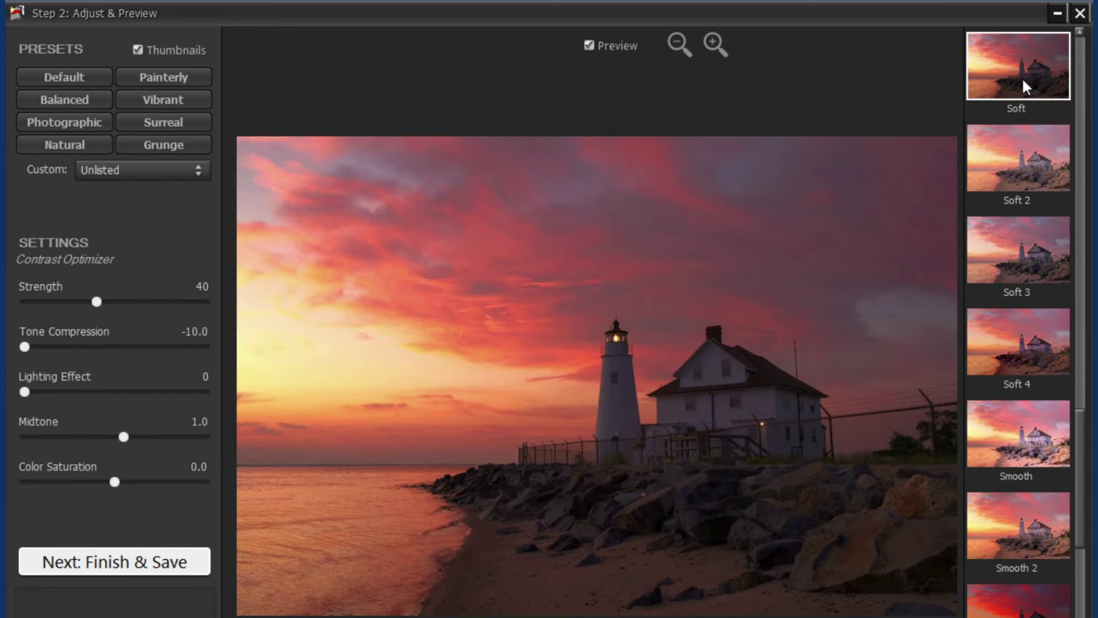
left_click(1022, 248)
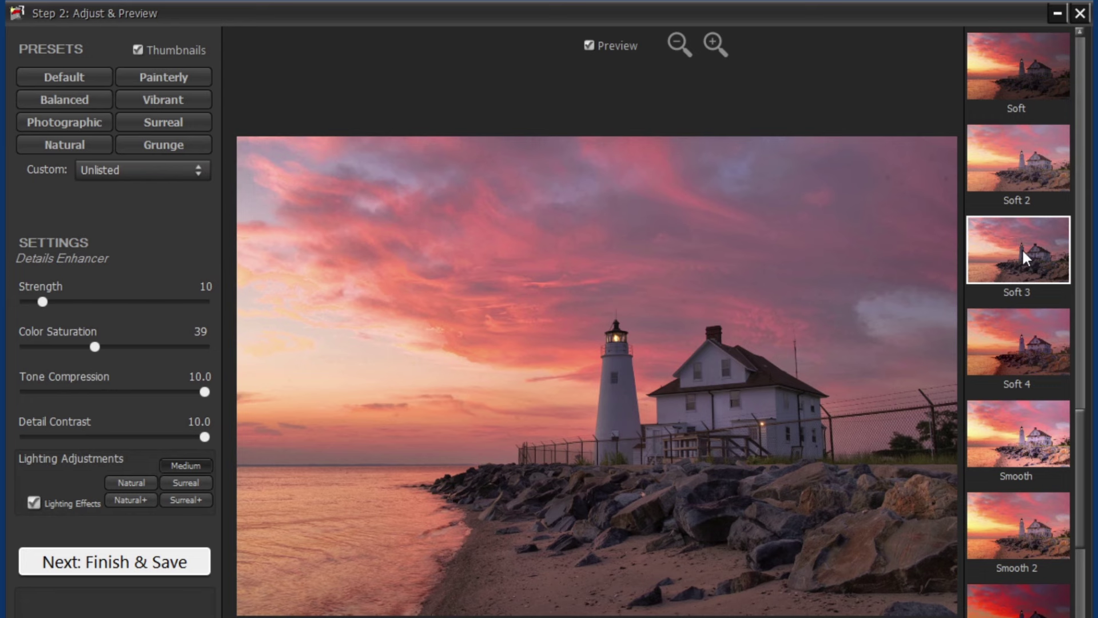
scroll(1022, 229, "down", 3)
left_click(1024, 163)
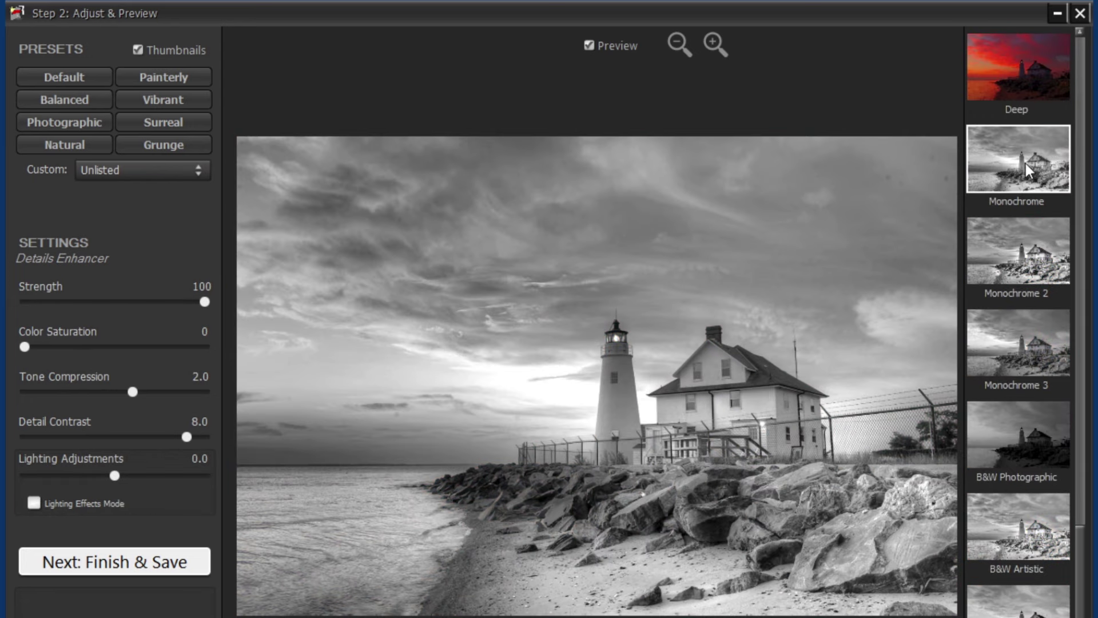
- Apply Painterly with Natural+ lighting and Color Saturation 60, then finish without noise reduction
left_click(163, 76)
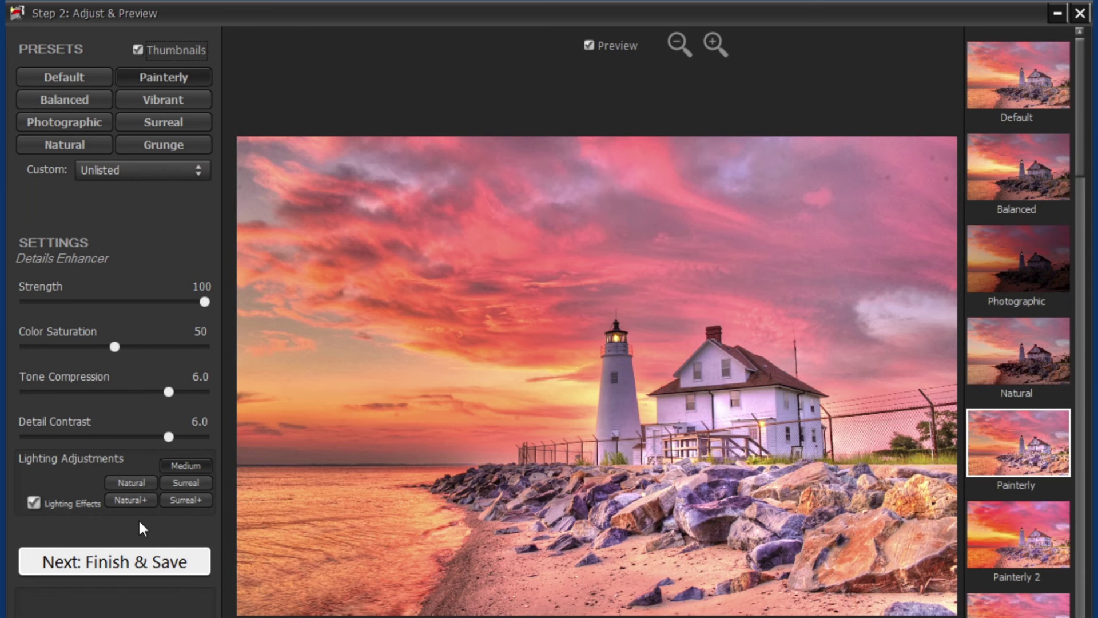
left_click(130, 496)
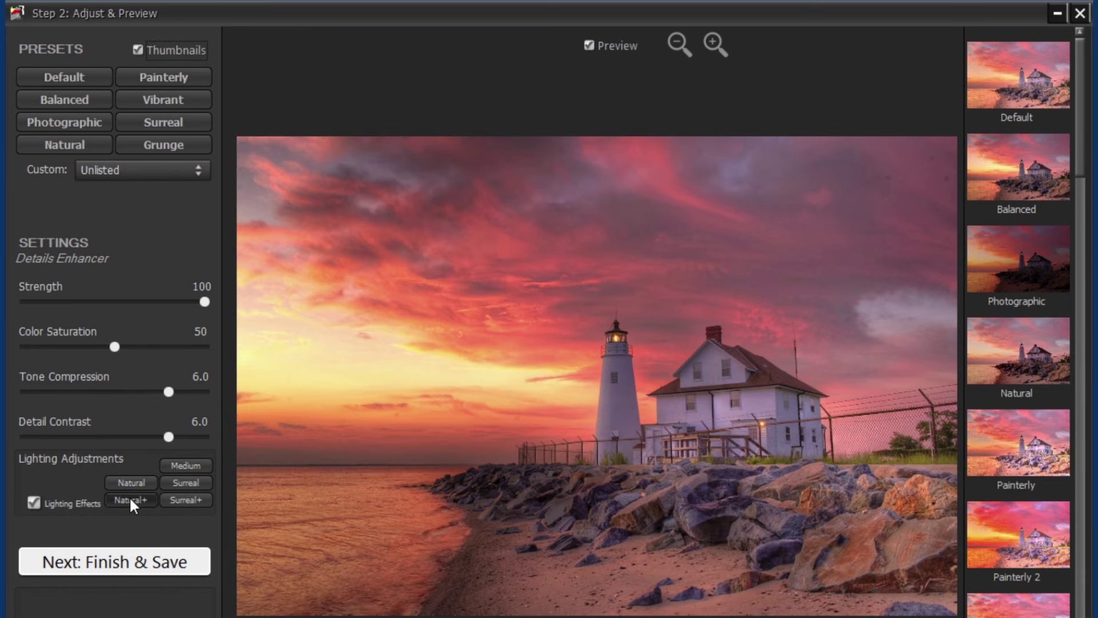
left_click_drag(115, 343, 132, 345)
left_click(189, 560)
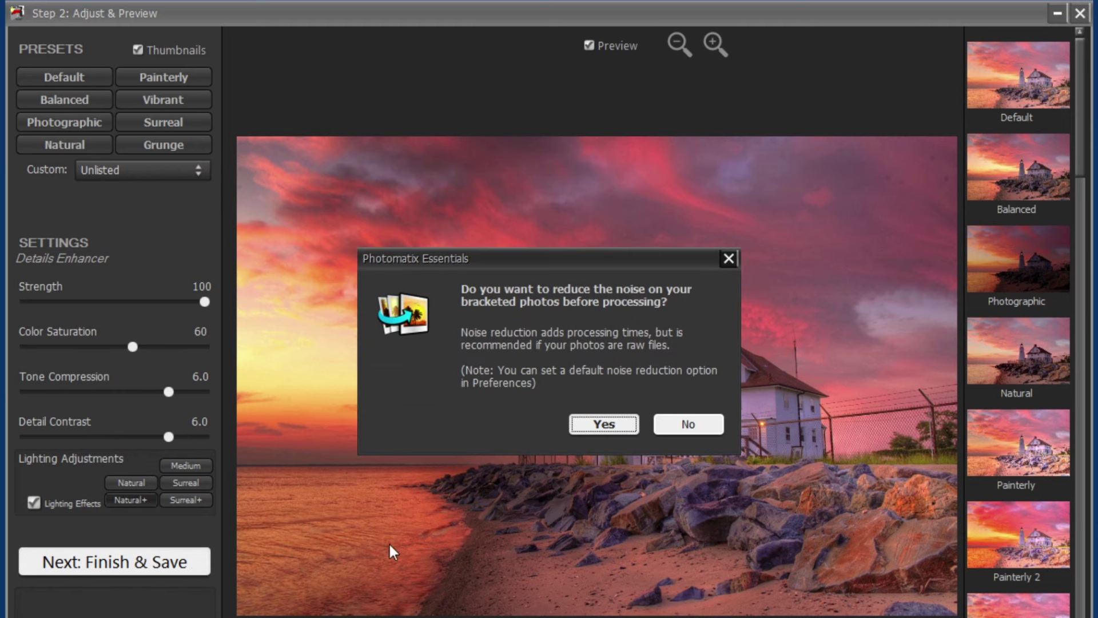
left_click(706, 422)
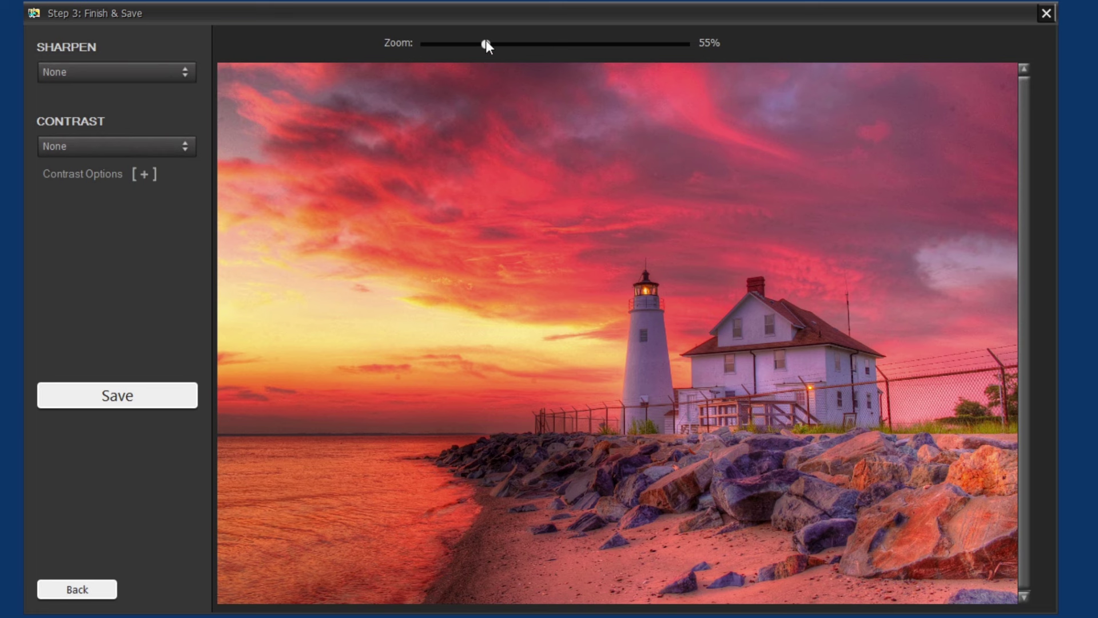
- At 100% zoom, apply Medium Sharpening and Mild Contrast, briefly trying Strong Contrast first
left_click_drag(486, 41, 715, 35)
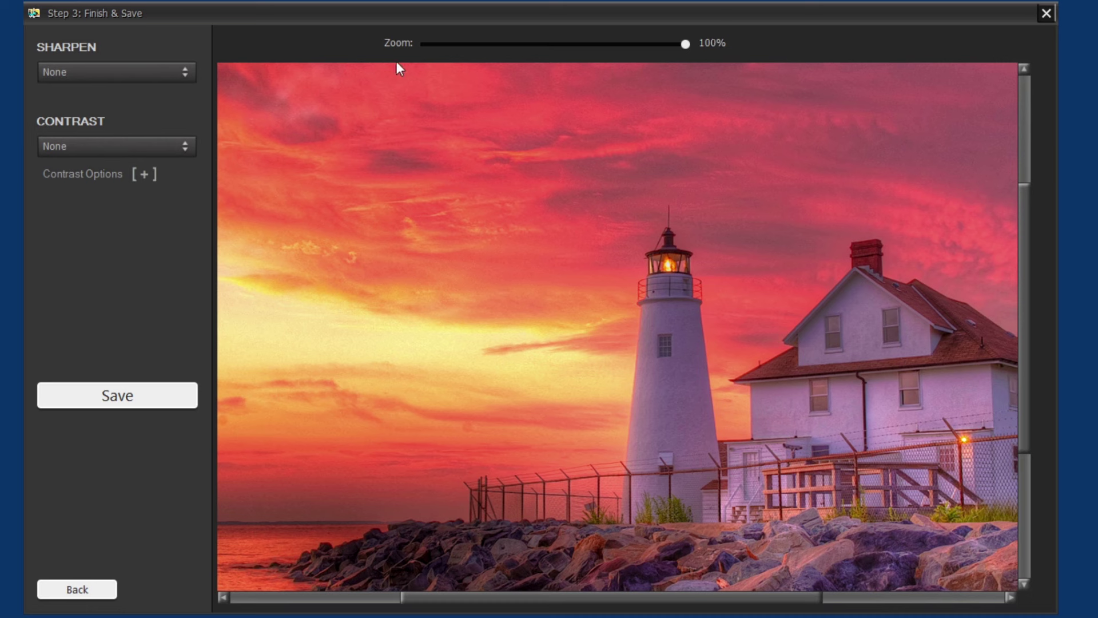
left_click(190, 70)
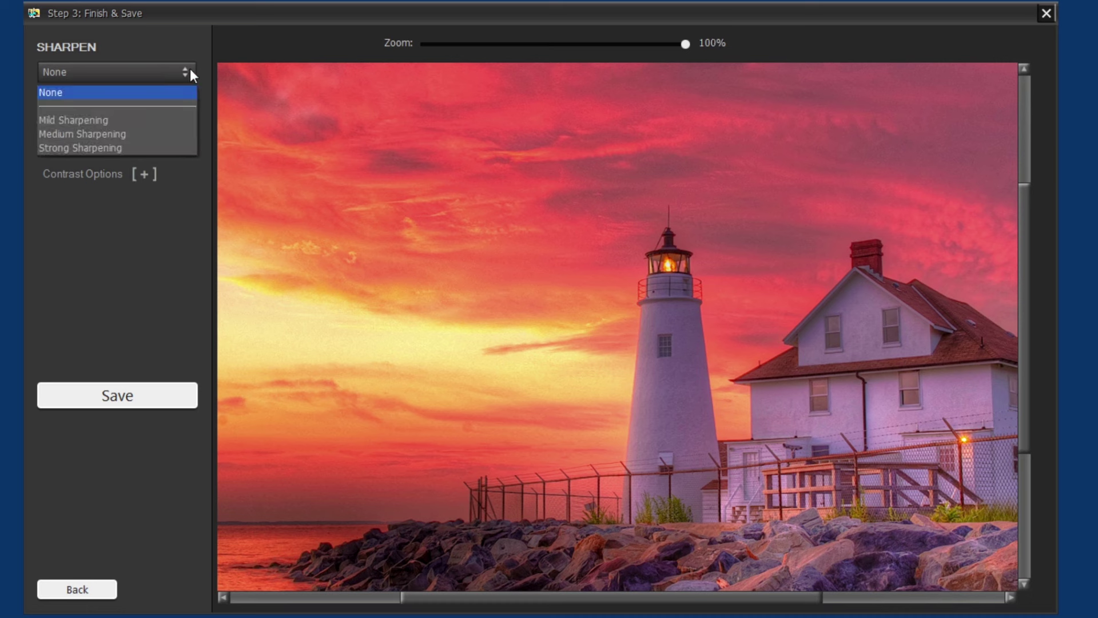
left_click(191, 134)
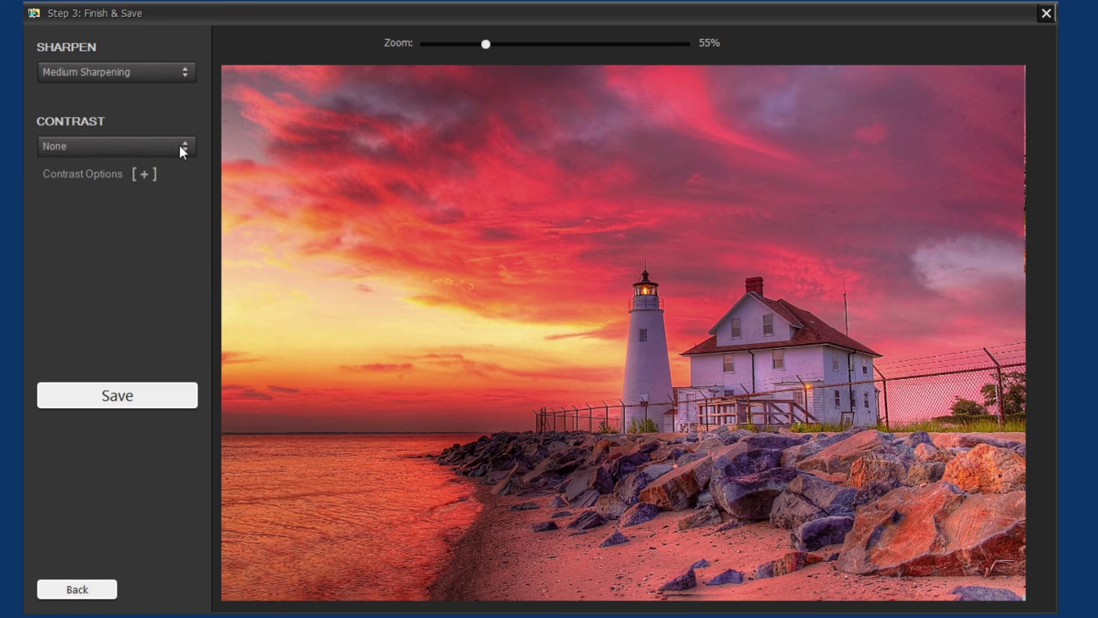
left_click(179, 147)
left_click(167, 194)
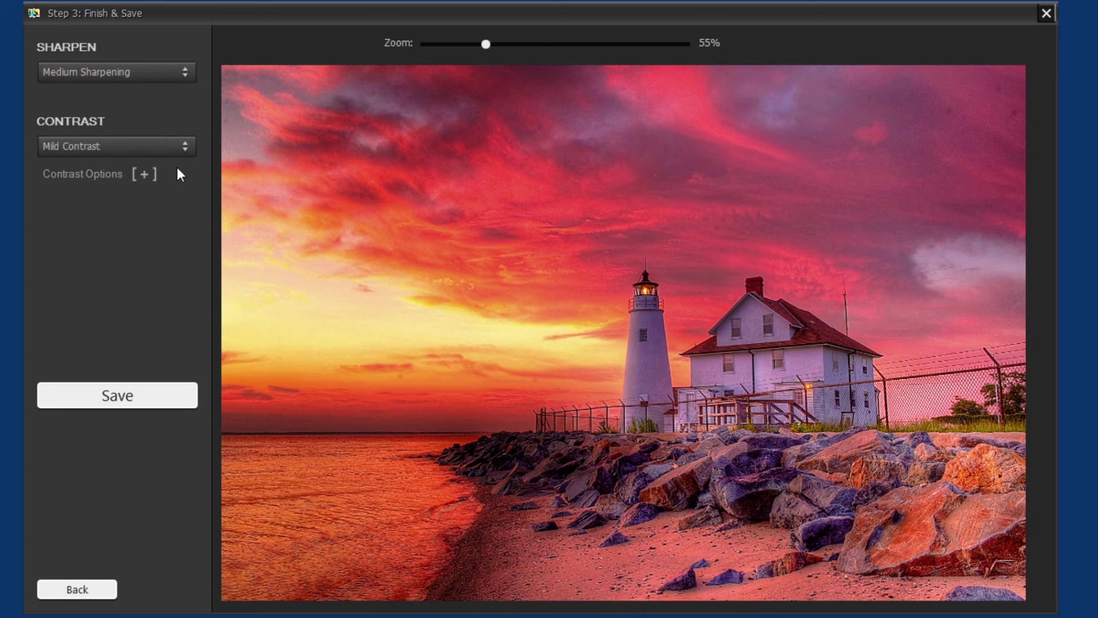
left_click(186, 147)
left_click(177, 223)
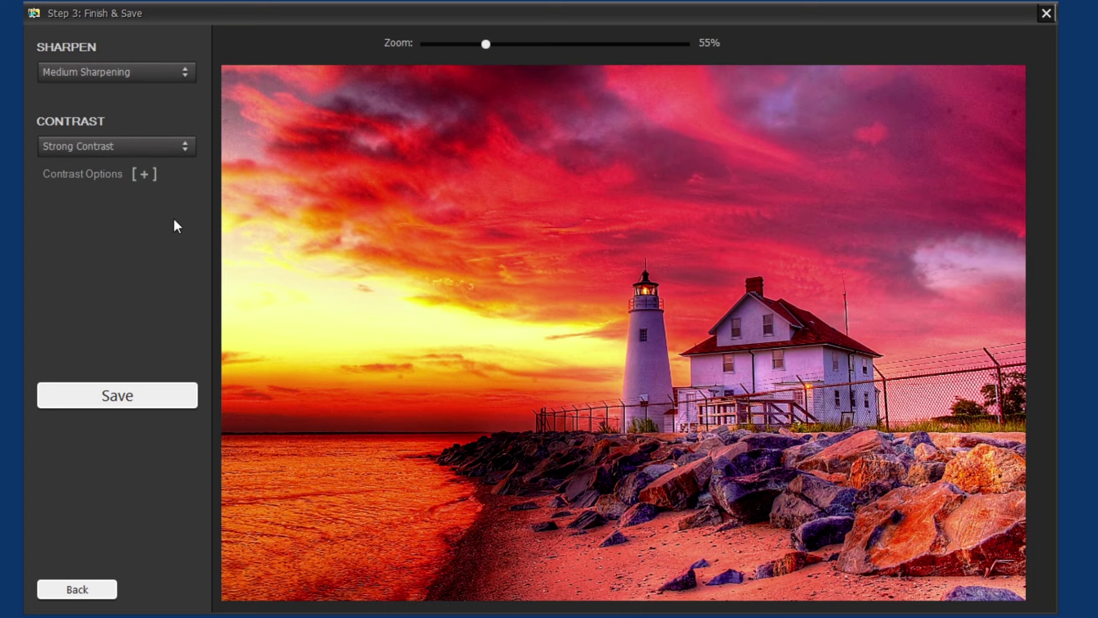
left_click(183, 146)
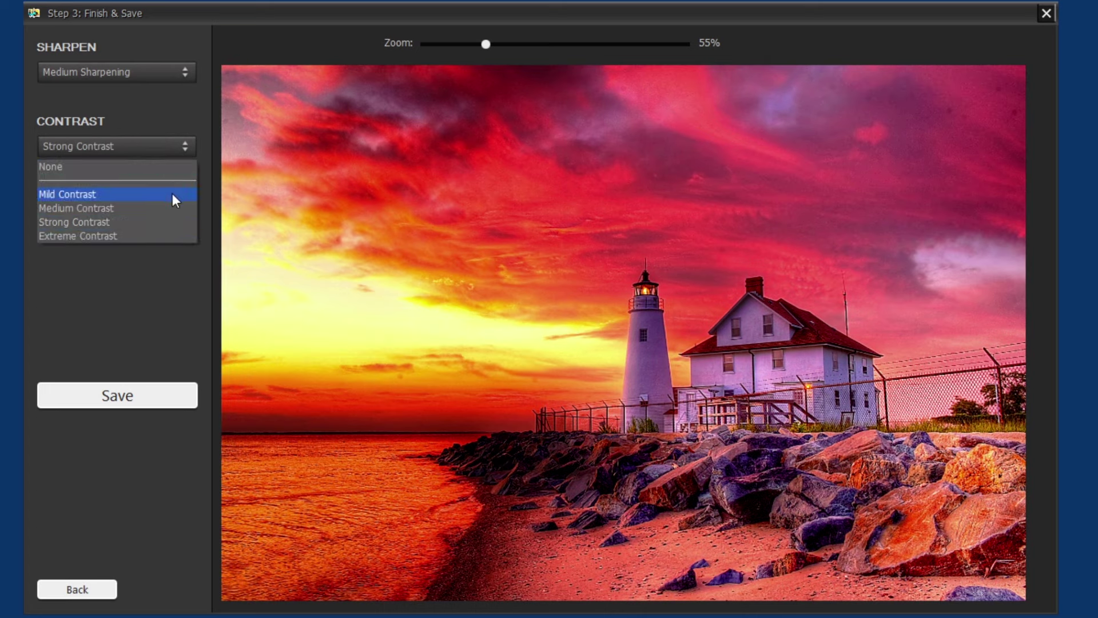
left_click(172, 194)
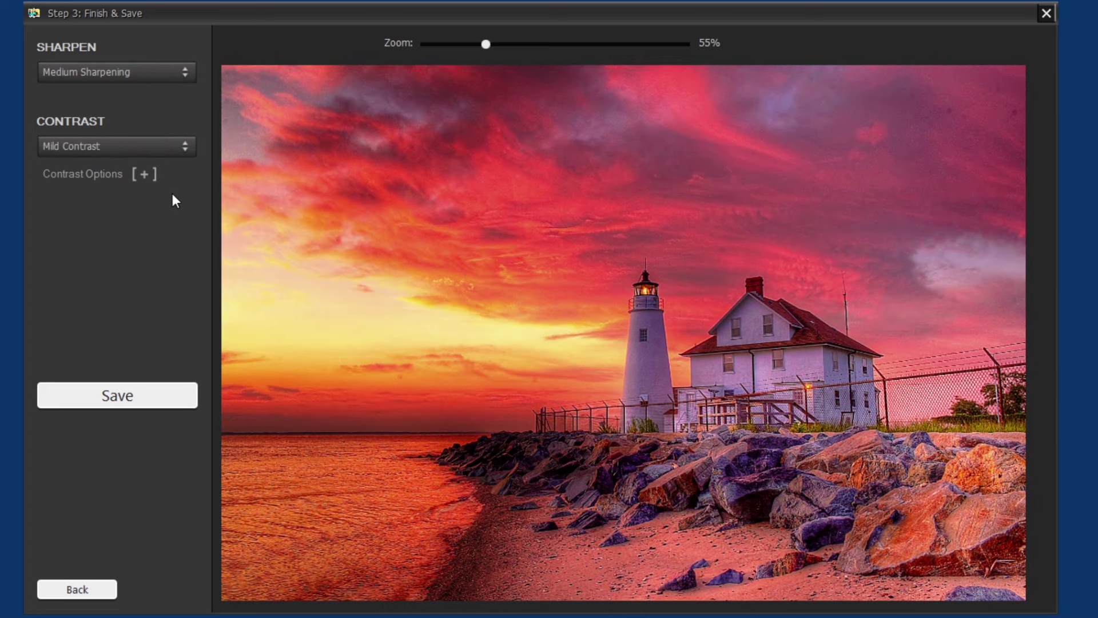
- Save the lighthouse JPEG to Pictures, set to open in the Default Viewer afterwards
left_click(162, 397)
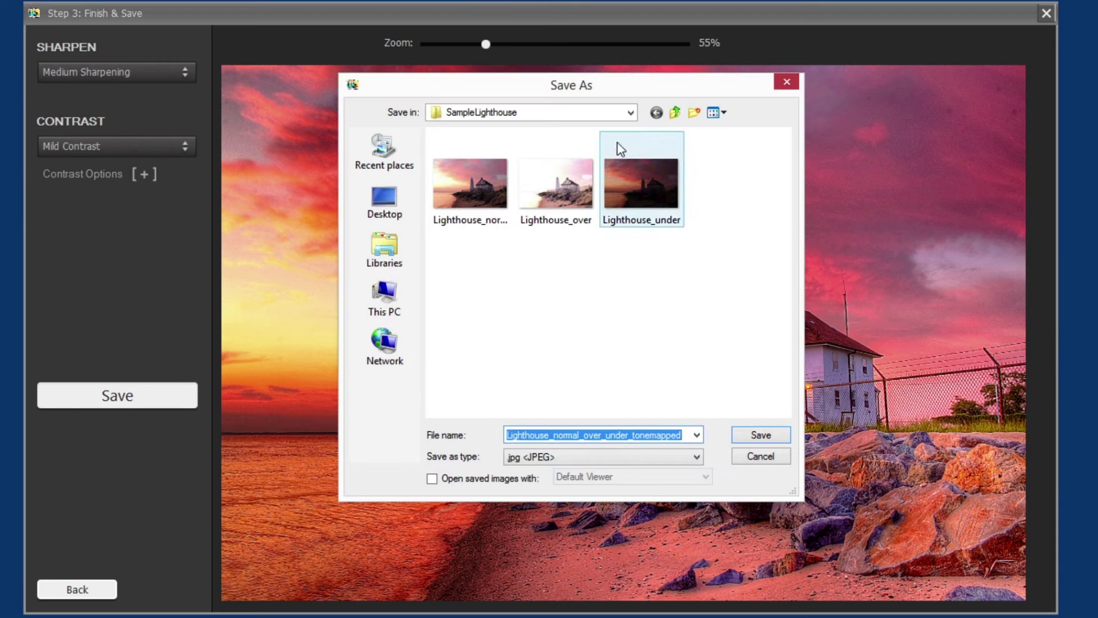
left_click(631, 113)
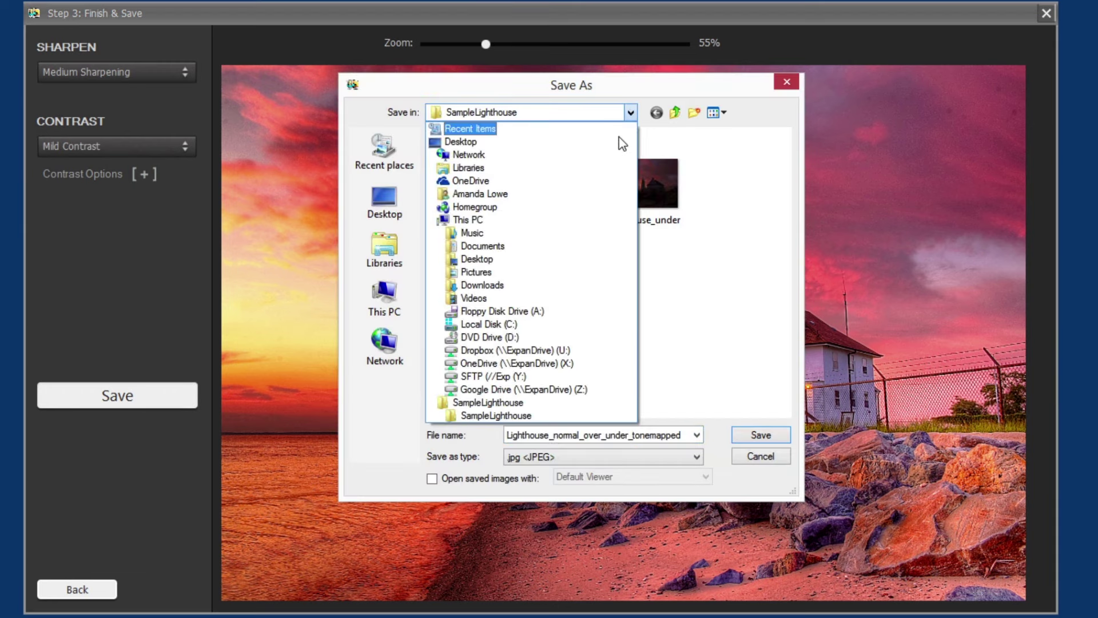
left_click(593, 273)
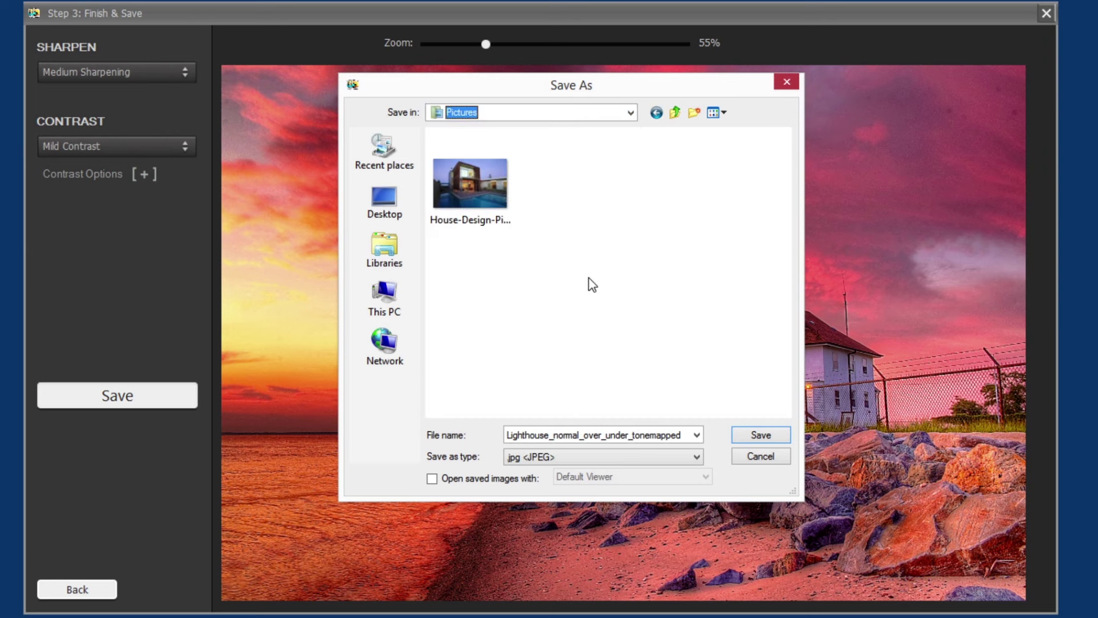
left_click(432, 478)
left_click(703, 477)
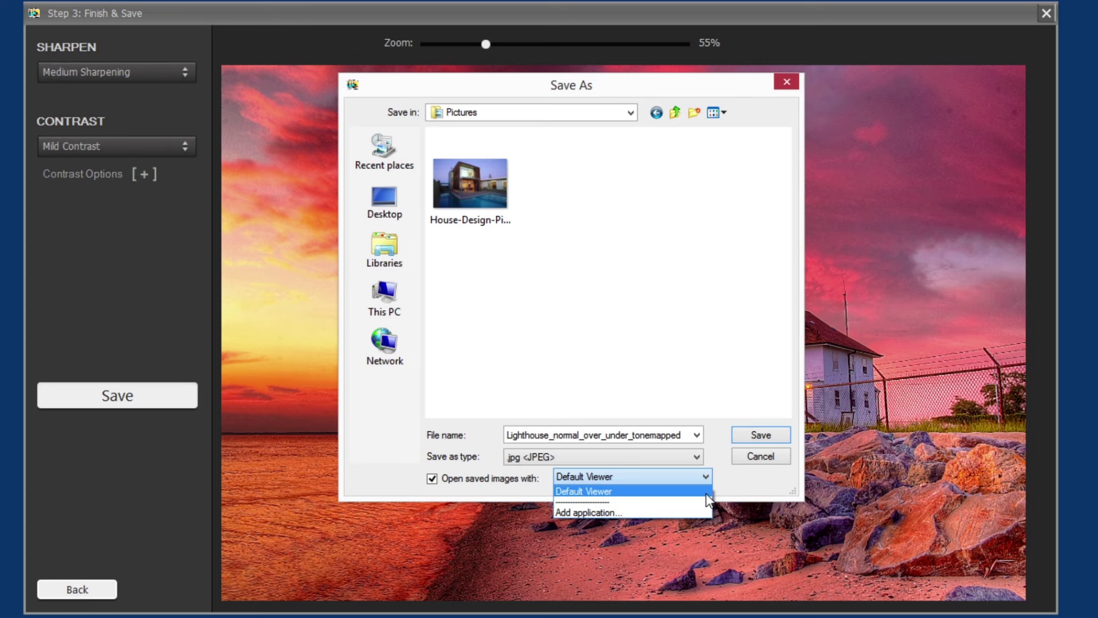
left_click(706, 493)
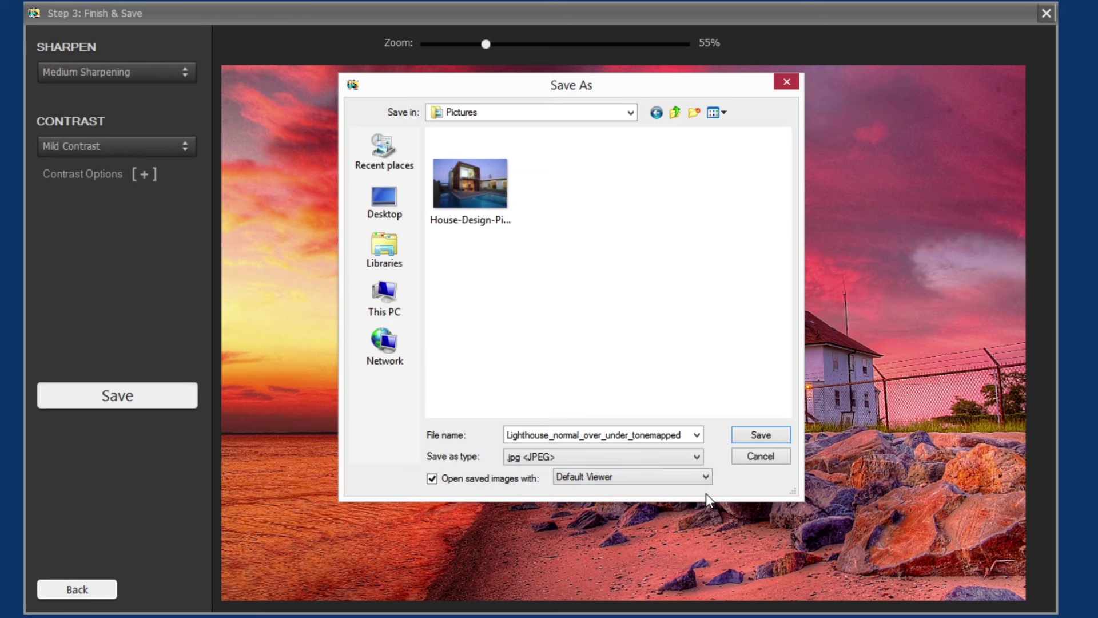
left_click(764, 434)
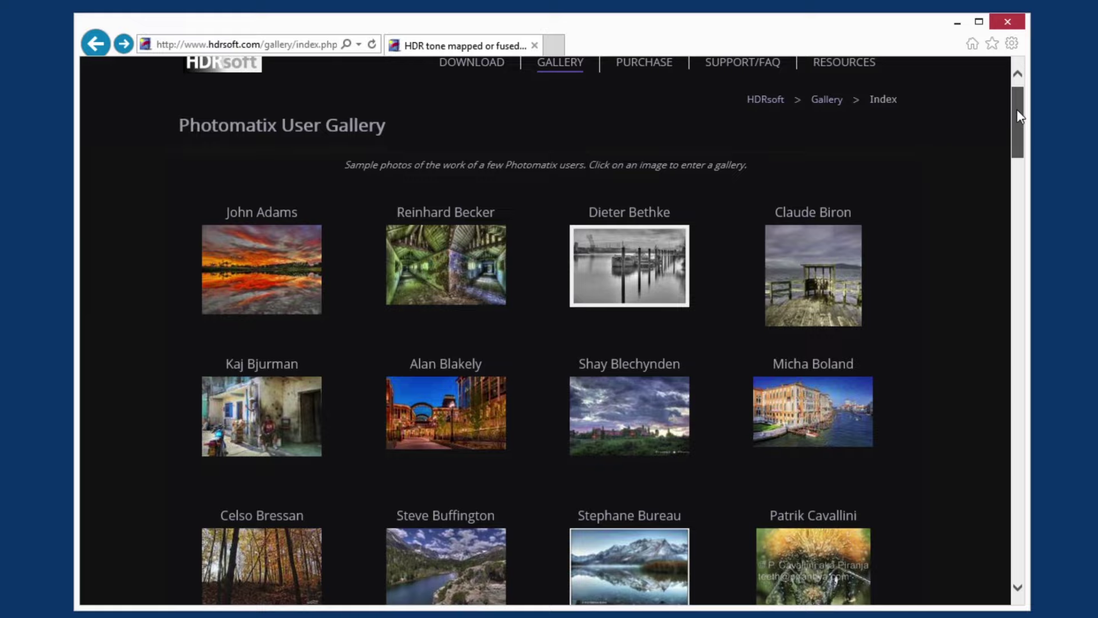
- Open a photographer's gallery on the HDRsoft User Gallery page and show its next photo
scroll(1019, 144, "down", 5)
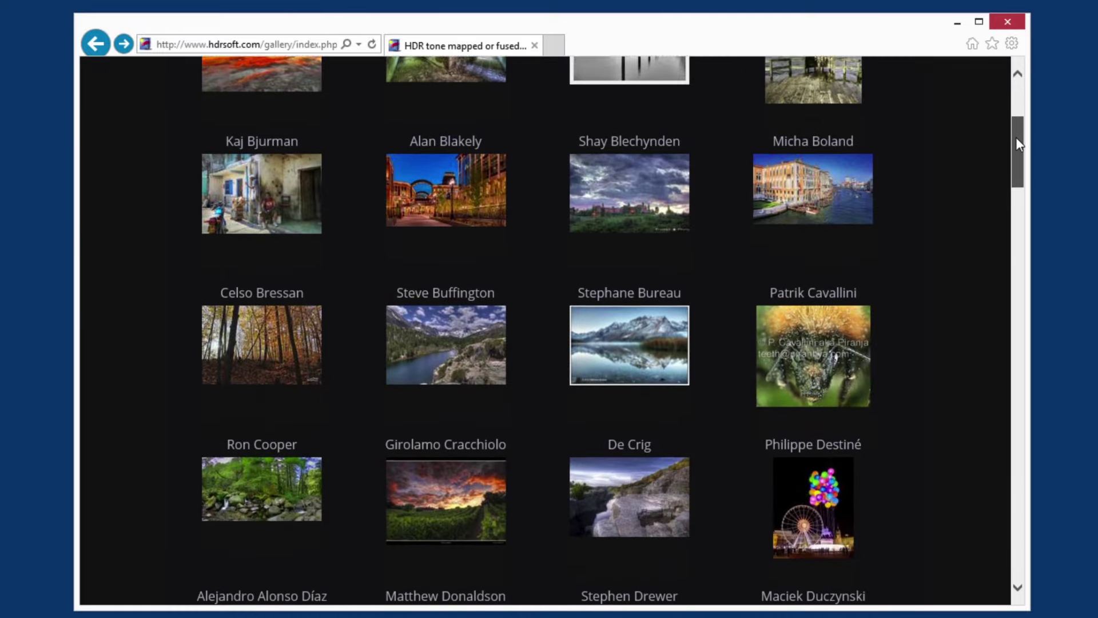
scroll(1015, 148, "down", 3)
left_click(480, 360)
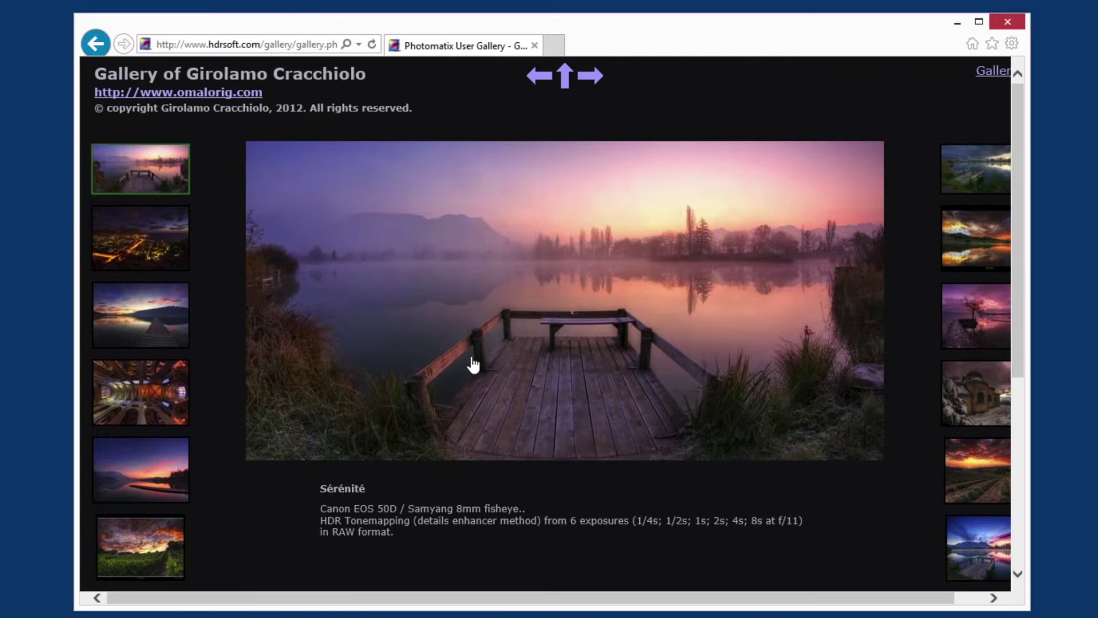
left_click(763, 290)
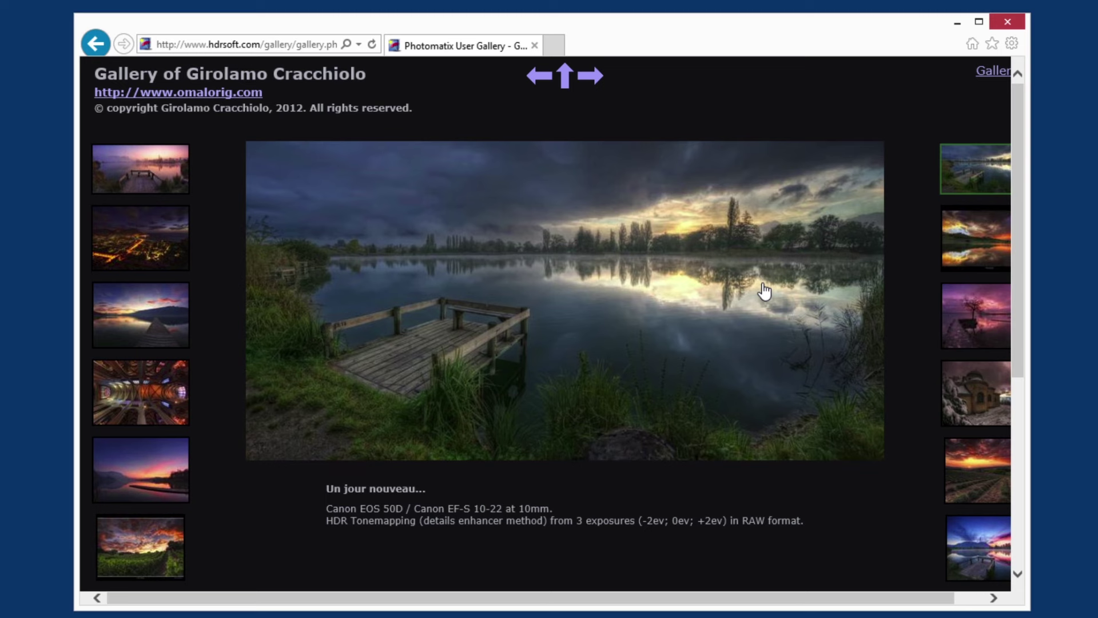